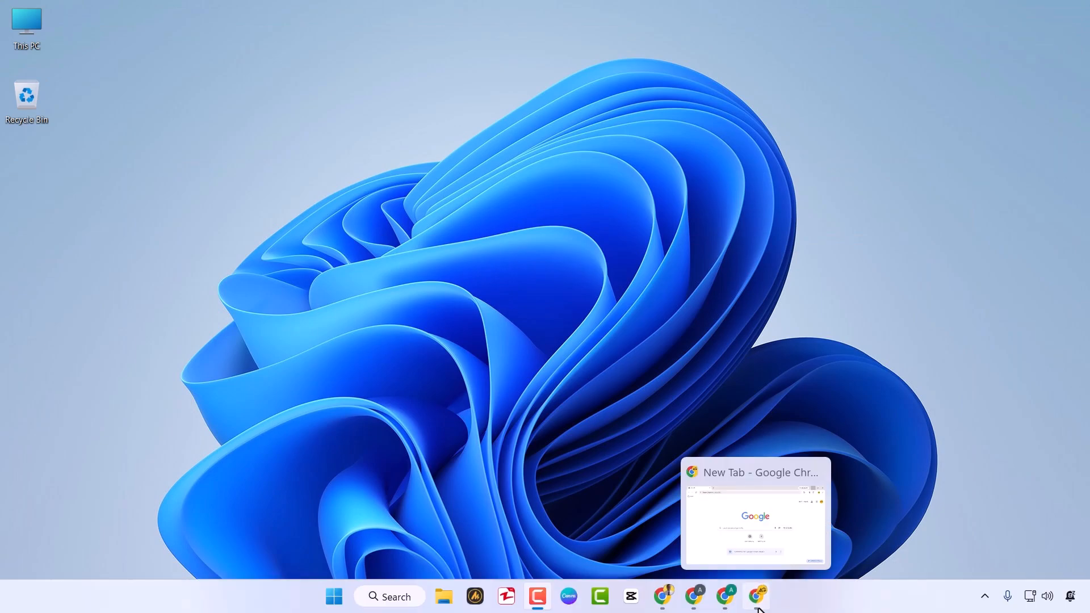
# Step: Search Google in Chrome for "wo mic download" and open the Wolicheng Tech "Download and install" page
pyautogui.click(757, 594)
pyautogui.click(289, 52)
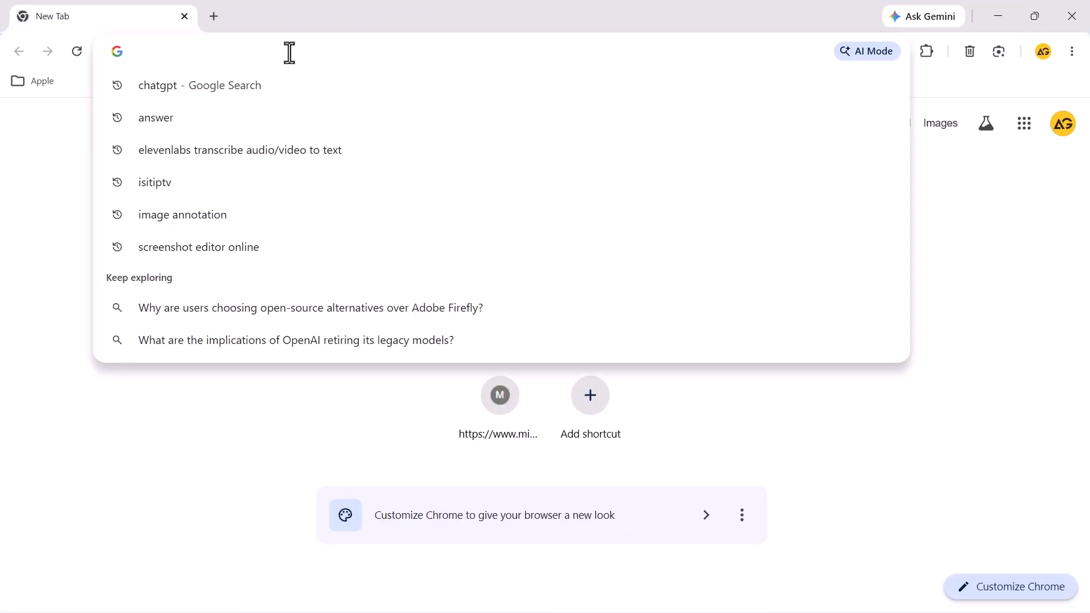
pyautogui.write('wo mic')
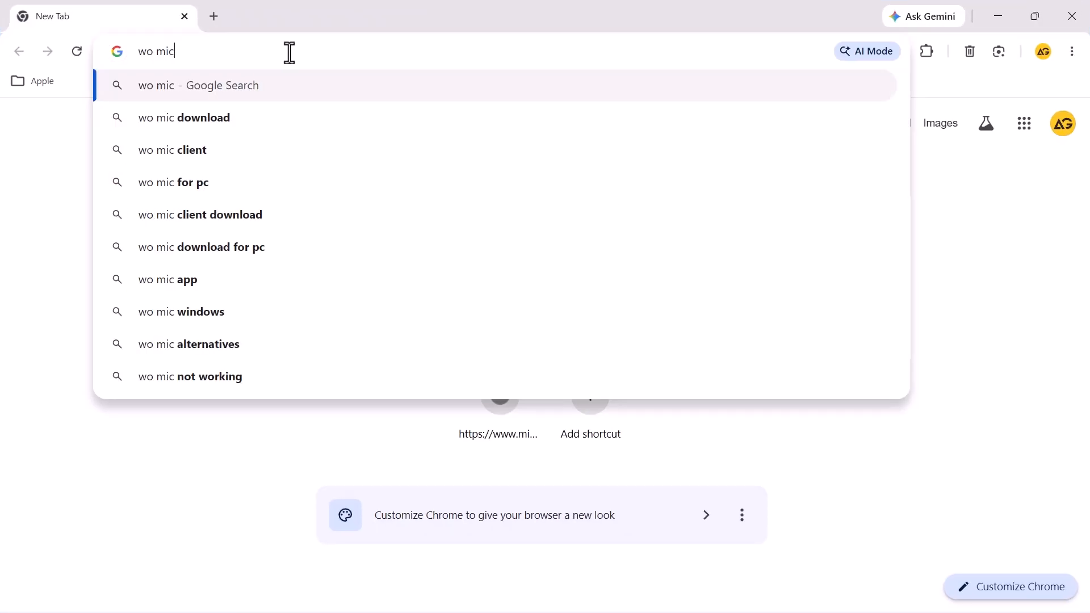
pyautogui.click(236, 111)
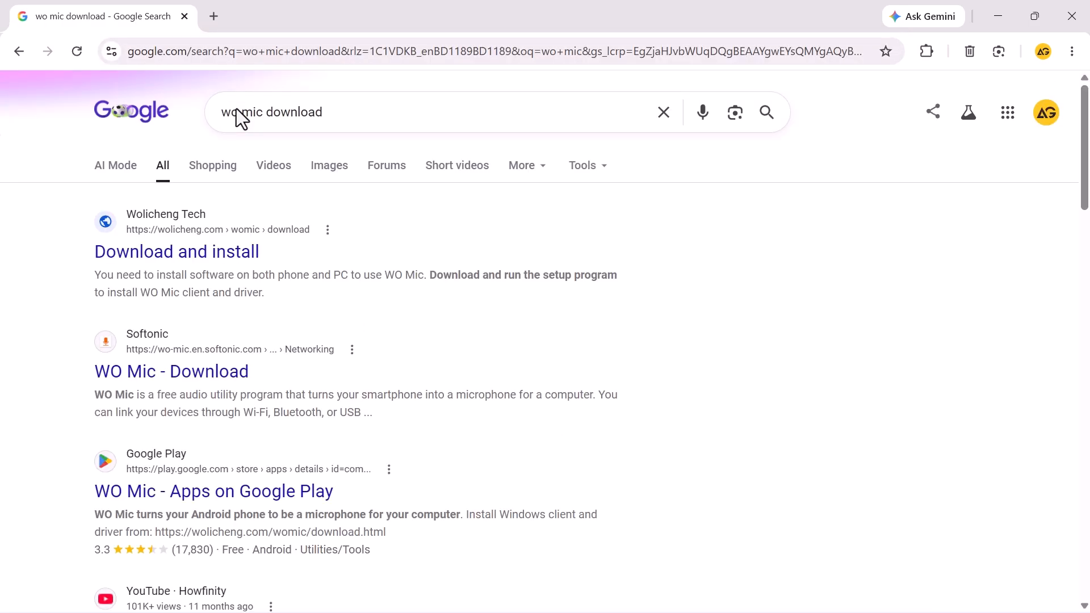
pyautogui.click(220, 275)
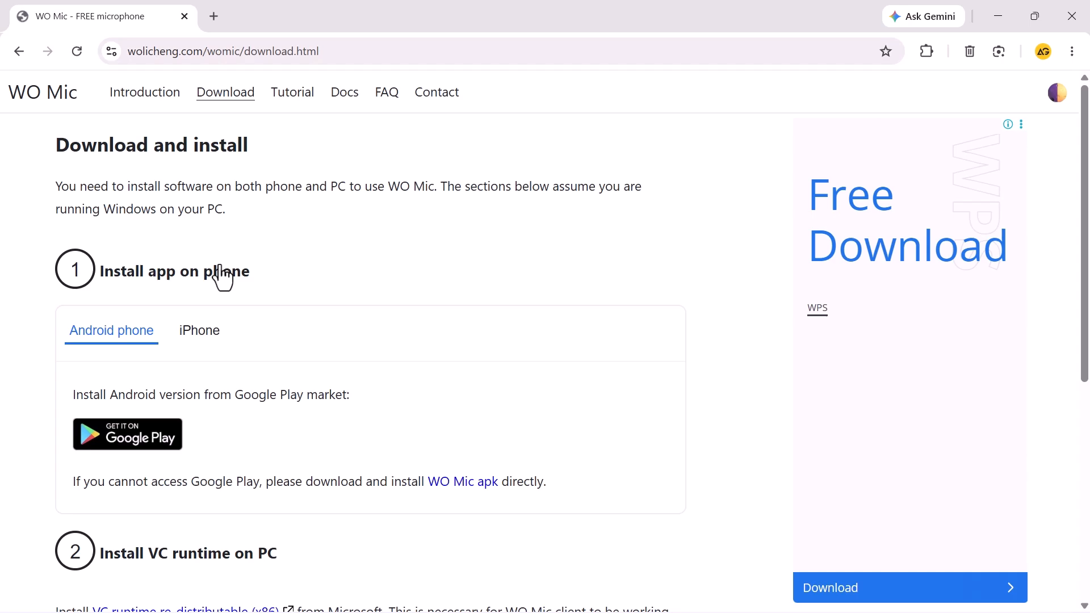
# Step: Download the VC runtime re-distributable (x86) installer as VC_redist.x86.exe into the Downloads folder
pyautogui.scroll(-4, 198, 324)
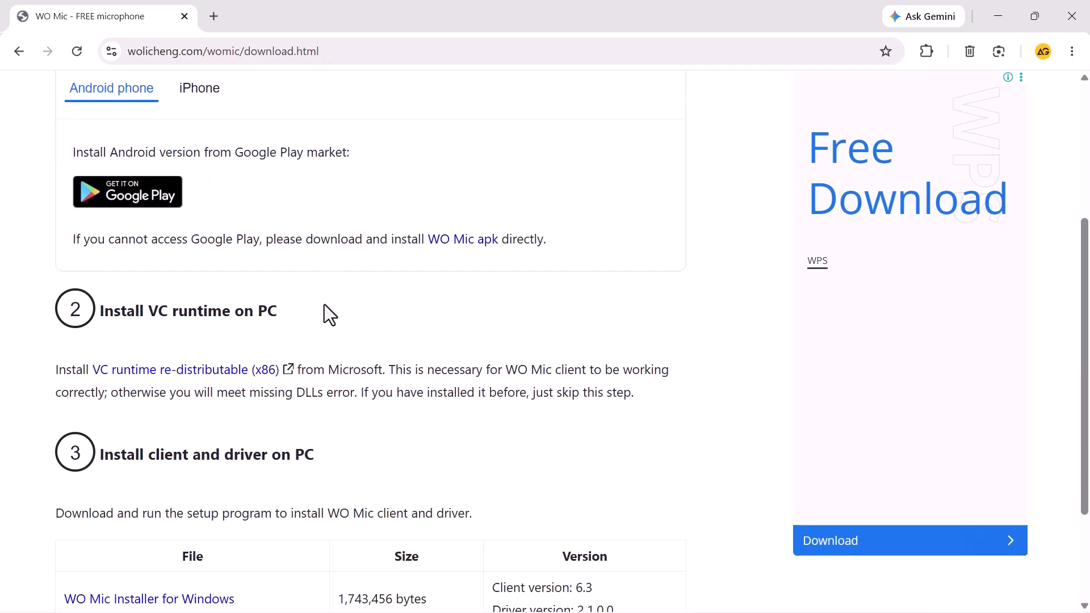
pyautogui.click(177, 378)
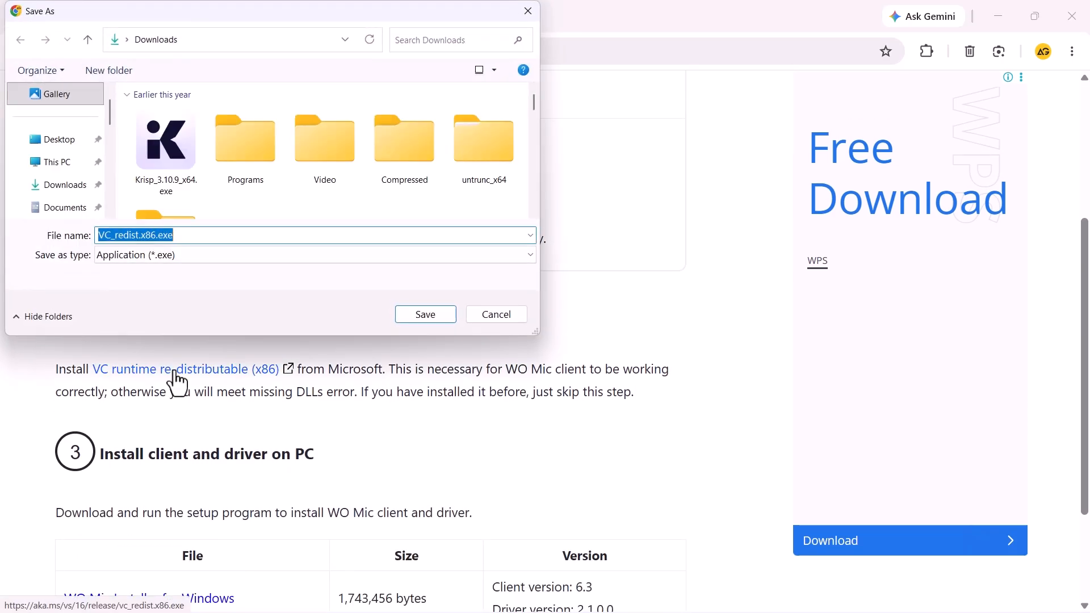
pyautogui.click(423, 315)
# Step: Download the WO Mic Installer for Windows as WOMicClientSetup6.3.exe and show it in the Downloads folder
pyautogui.scroll(-3, 147, 451)
pyautogui.click(146, 450)
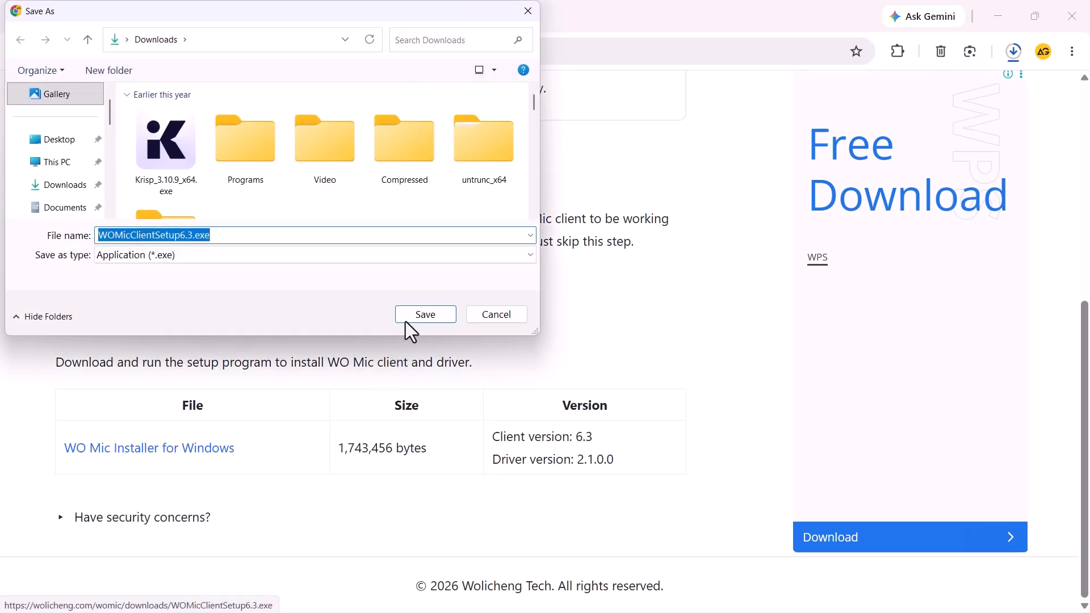
pyautogui.click(405, 321)
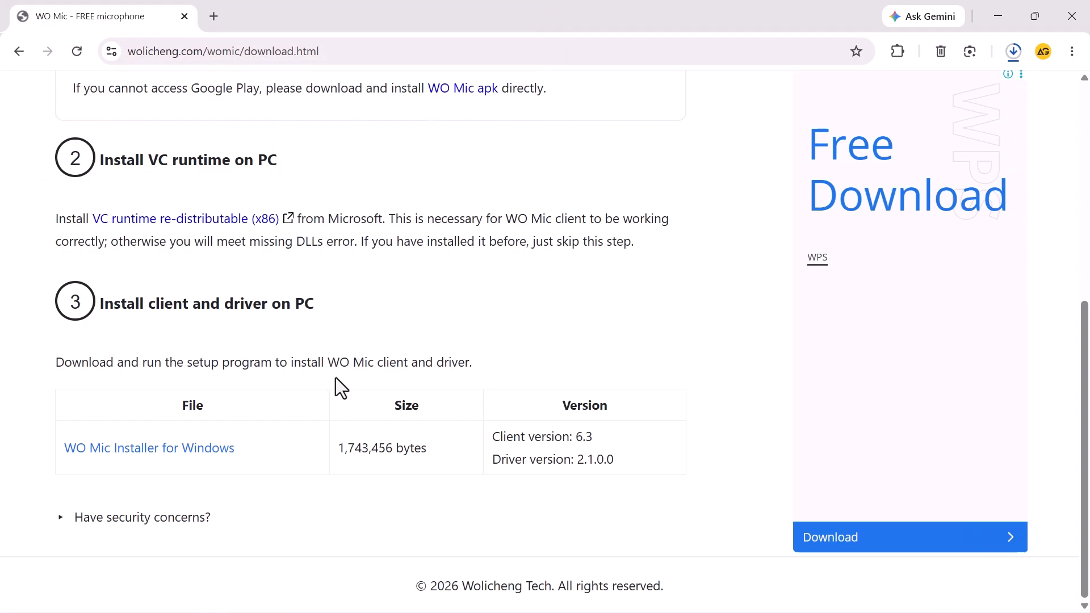
pyautogui.click(968, 164)
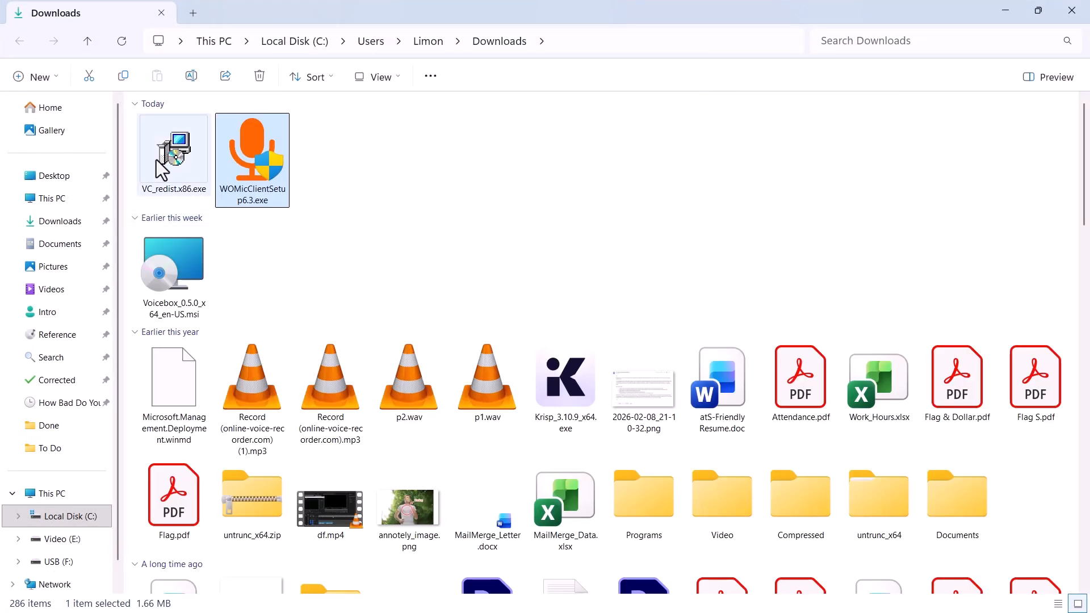
# Step: Try to install the Microsoft Visual C++ 2015-2019 Redistributable (x86) from VC_redist.x86.exe, agreeing to the license terms, and close its setup
pyautogui.click(157, 160)
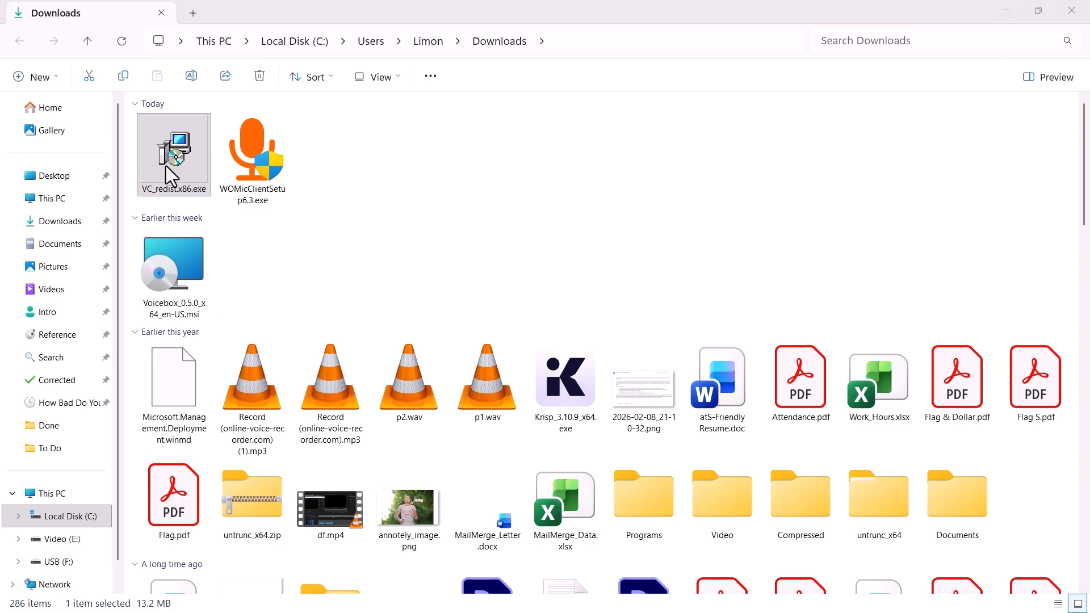
pyautogui.doubleClick(166, 166)
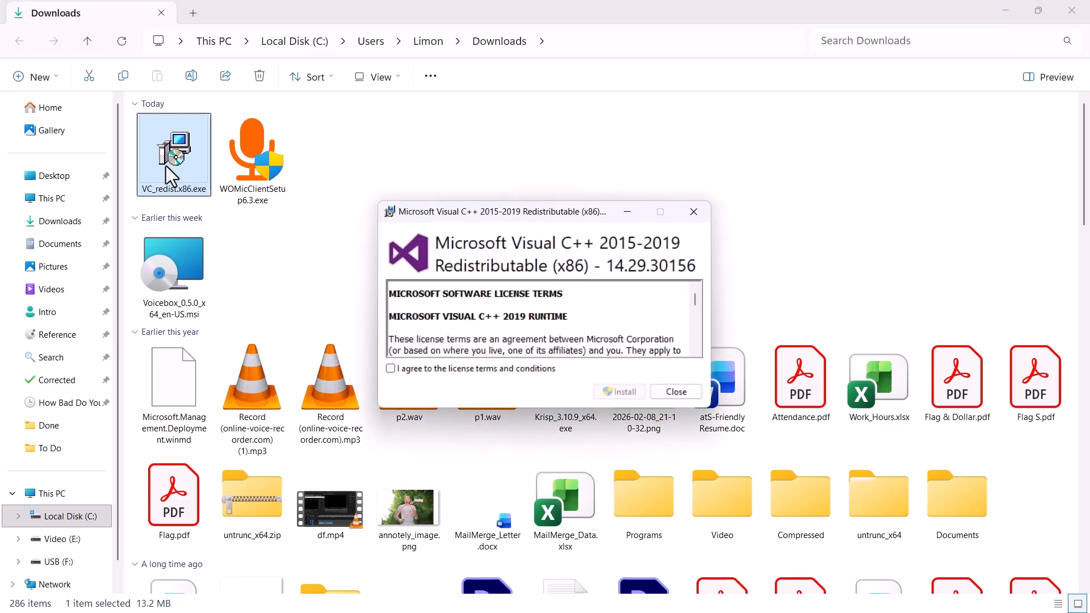
pyautogui.click(390, 369)
pyautogui.click(619, 392)
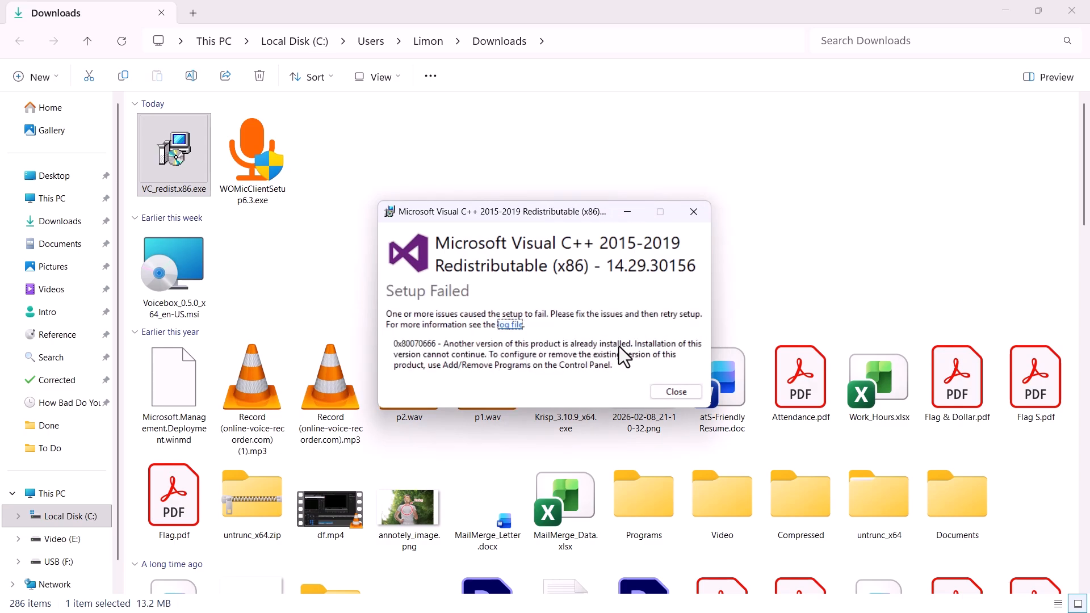
pyautogui.click(690, 390)
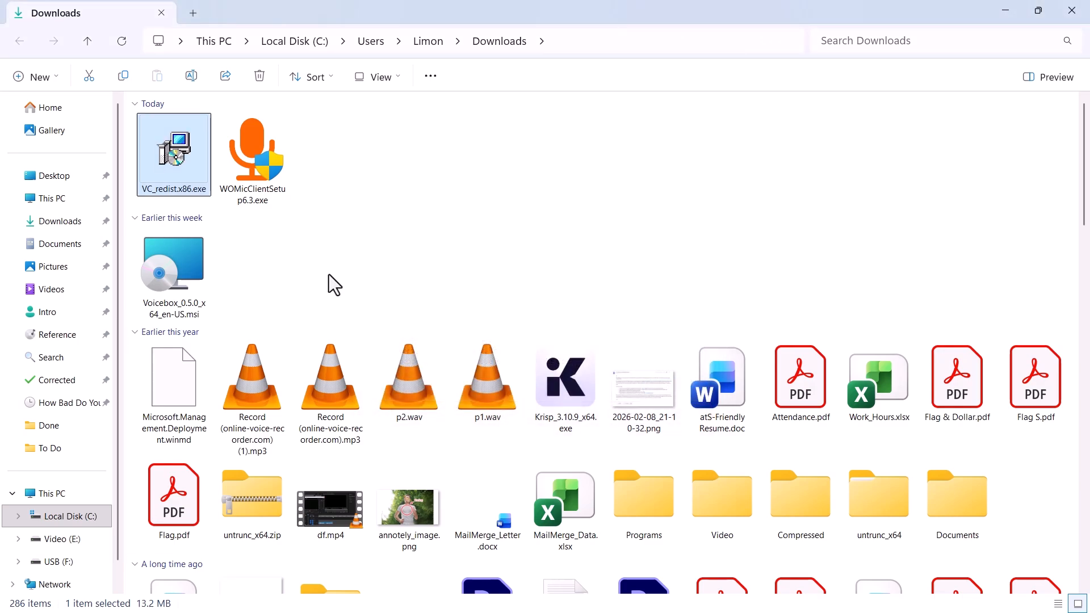
# Step: Install WO Mic Client from WOMicClientSetup6.3.exe in English with the default components, choosing to reboot manually later
pyautogui.click(249, 166)
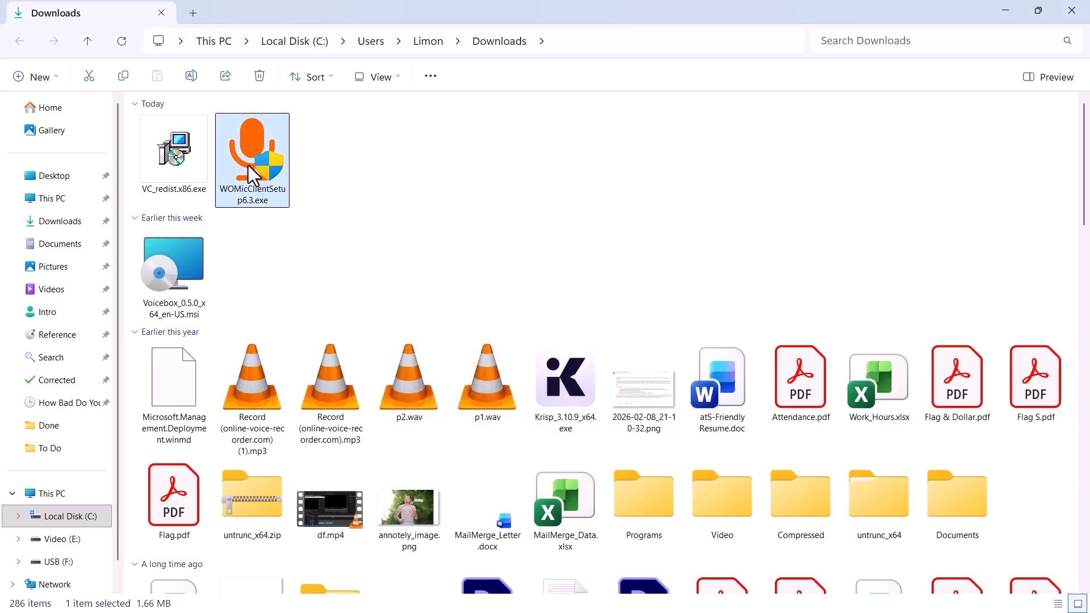
pyautogui.doubleClick(248, 165)
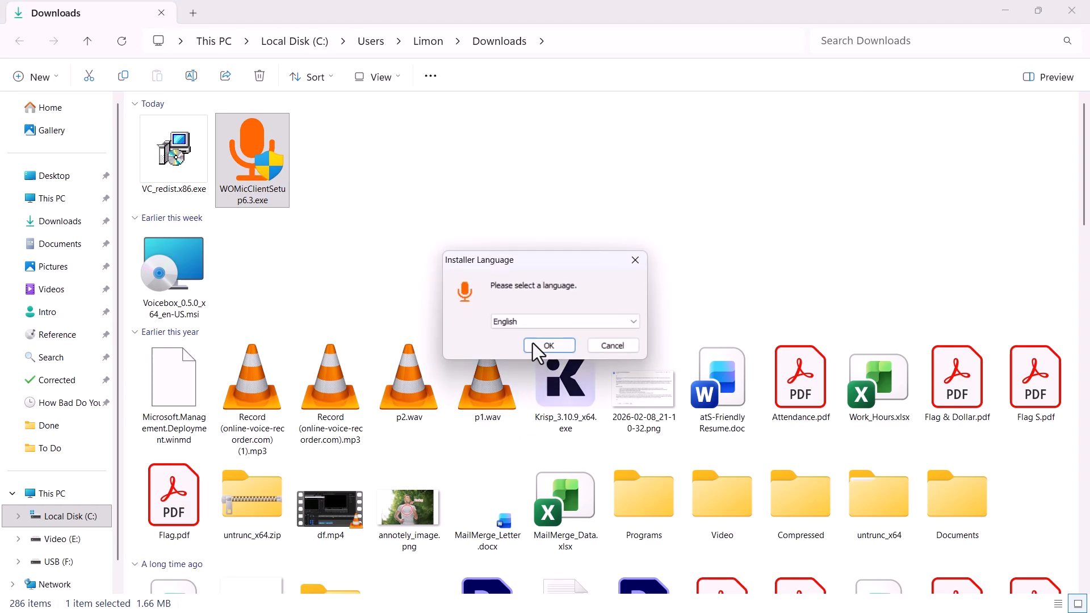
pyautogui.click(546, 346)
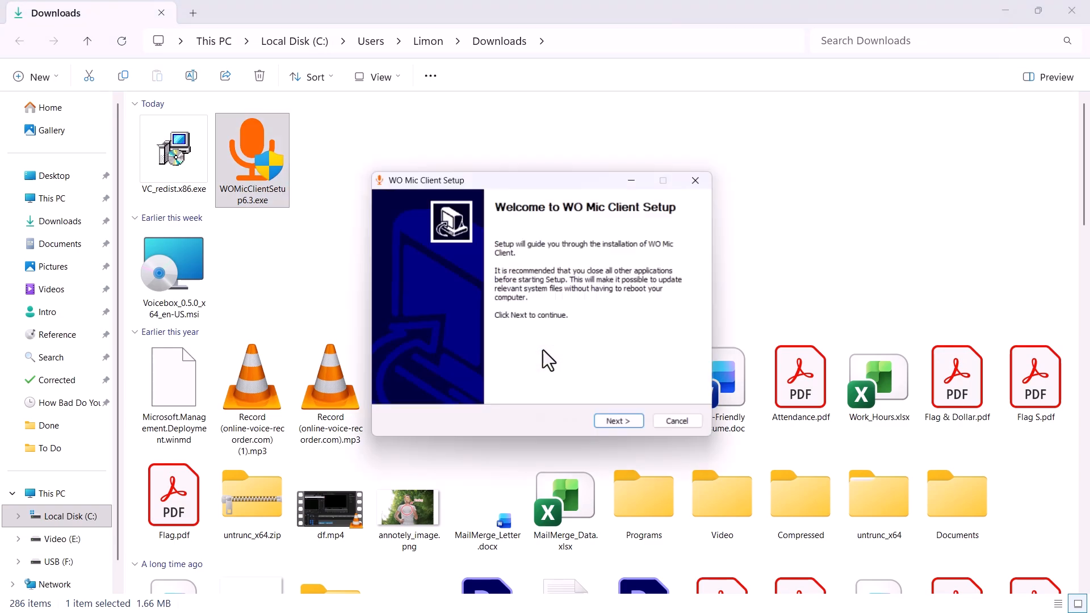
pyautogui.click(628, 430)
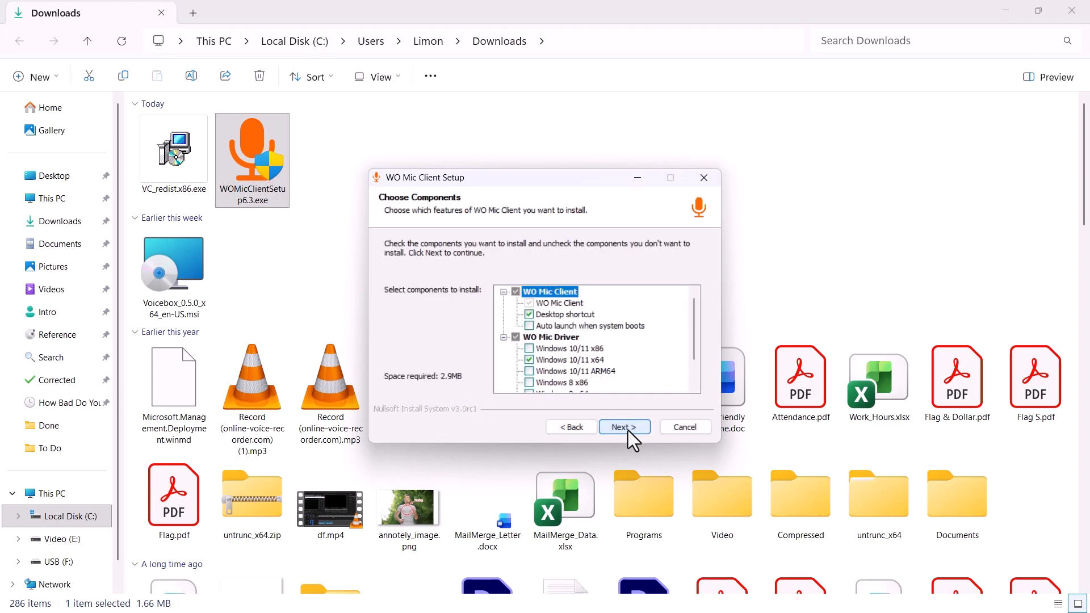
pyautogui.click(628, 430)
pyautogui.click(628, 430)
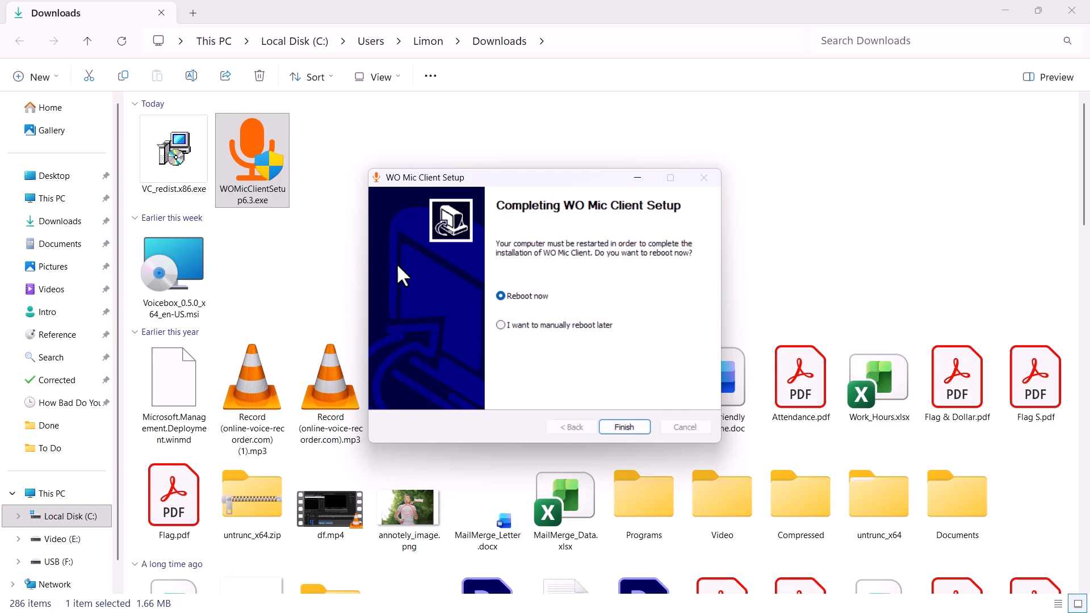
pyautogui.click(501, 325)
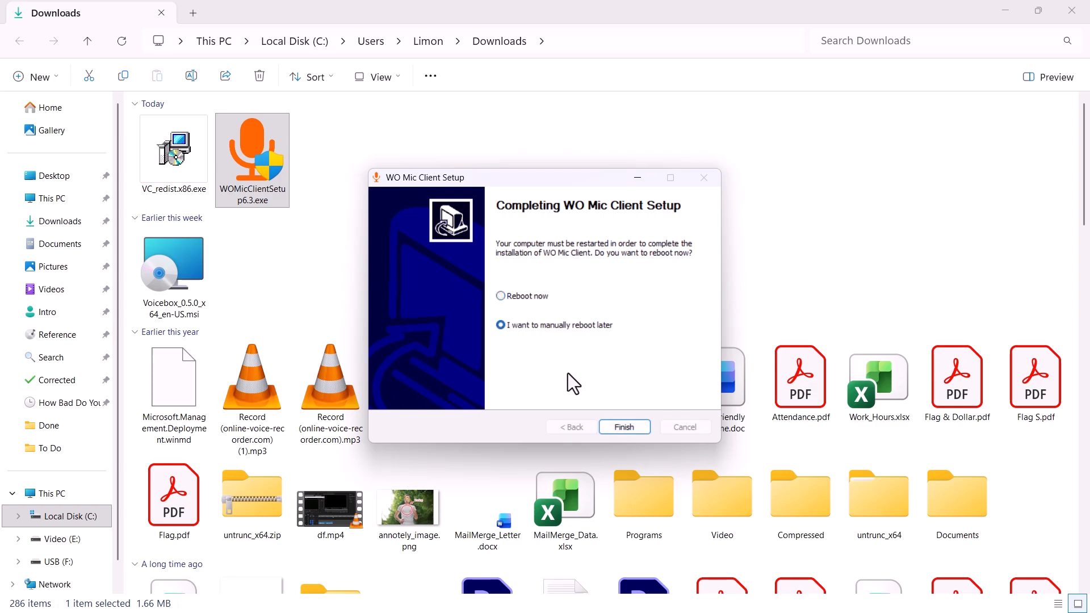
pyautogui.click(624, 427)
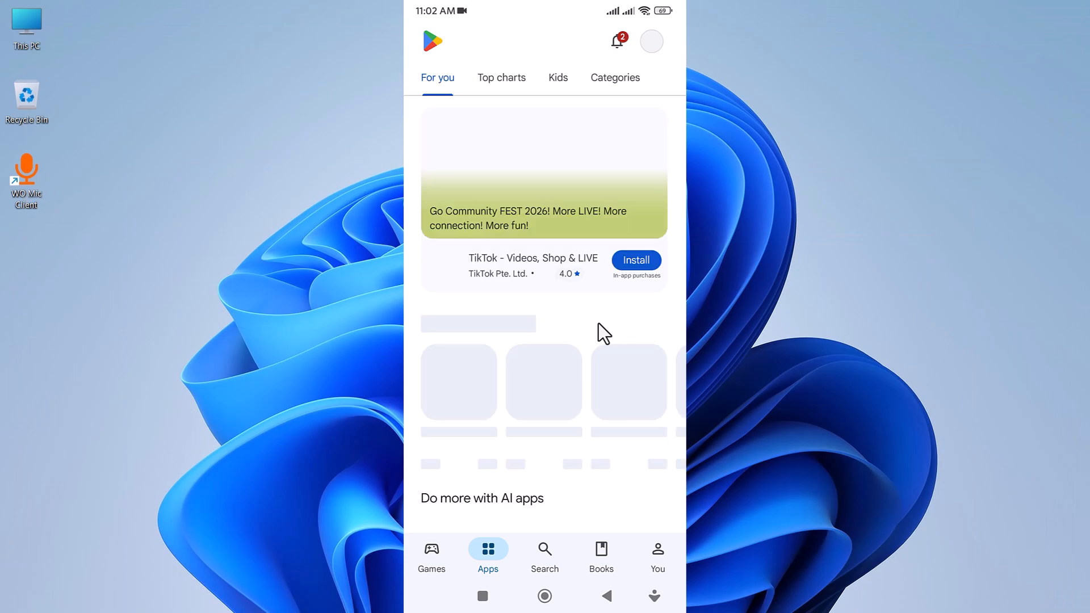
# Step: Search the Google Play Store on the phone for "wo mic"
pyautogui.write('wo')
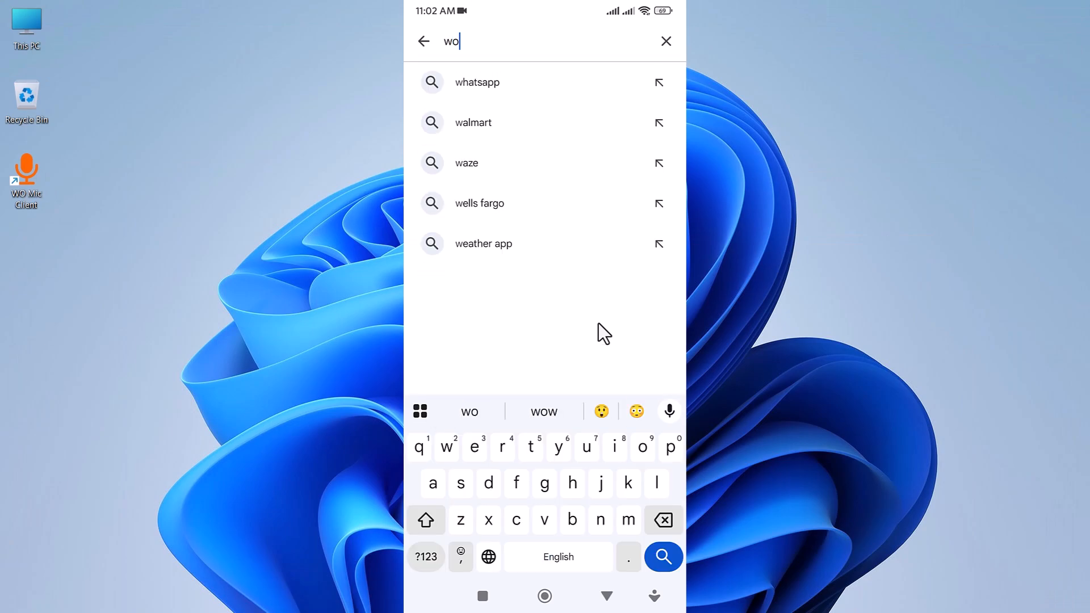
pyautogui.write(' mic')
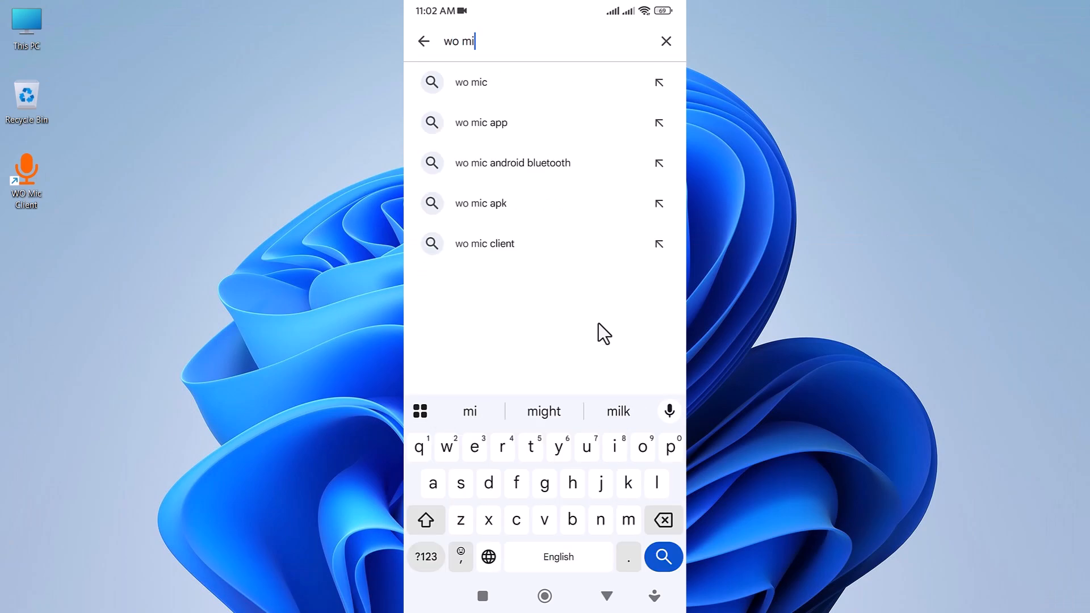
pyautogui.press('Return')
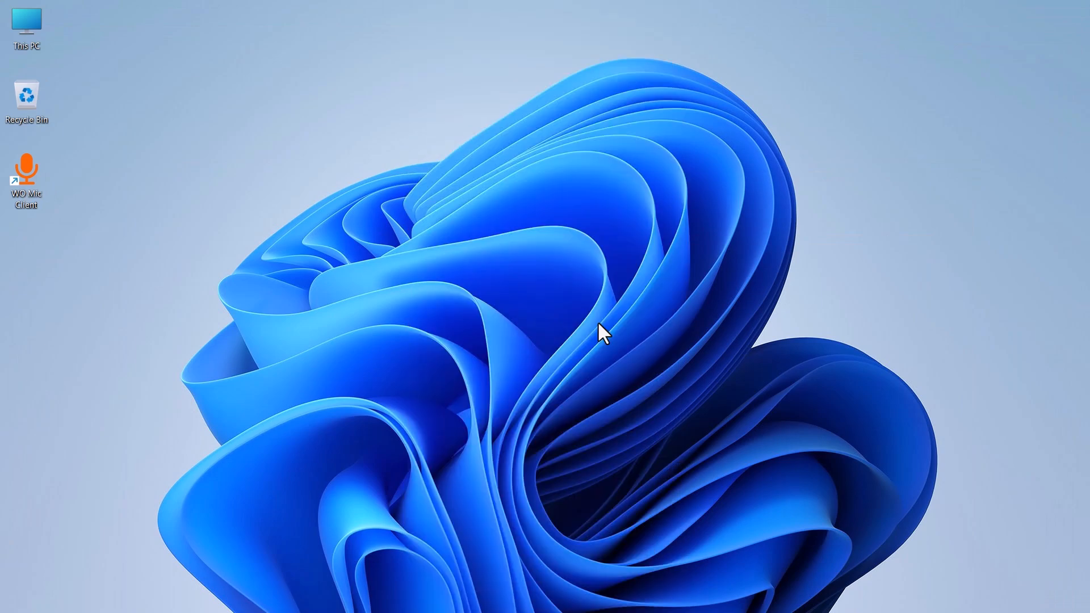
# Step: Launch WO Mic Client on the PC, connect it to the phone over Wi-Fi using the phone's IP address, and minimize it
pyautogui.doubleClick(22, 168)
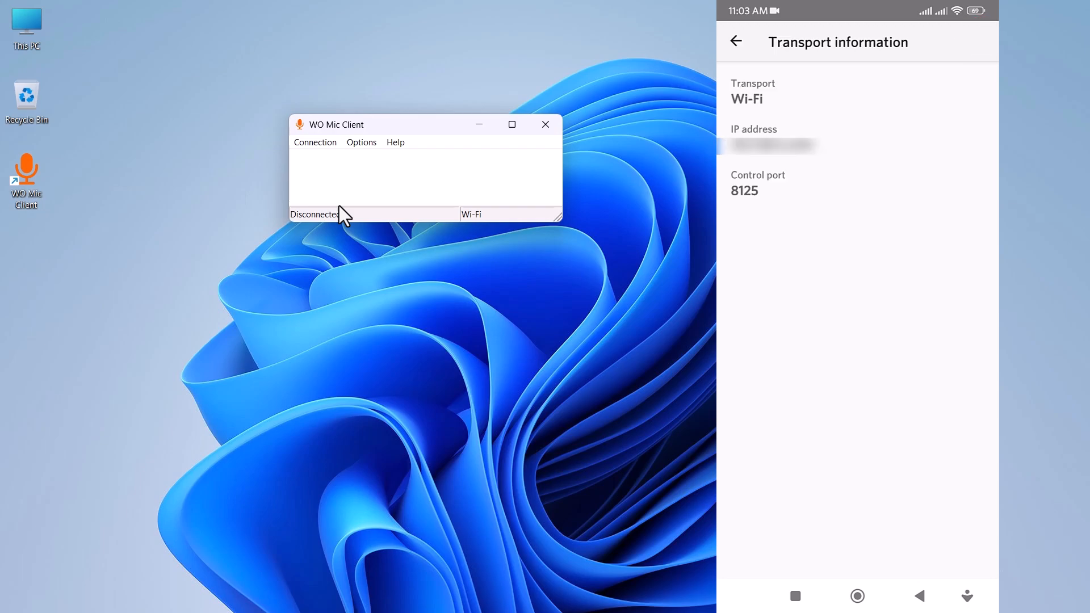
pyautogui.click(322, 142)
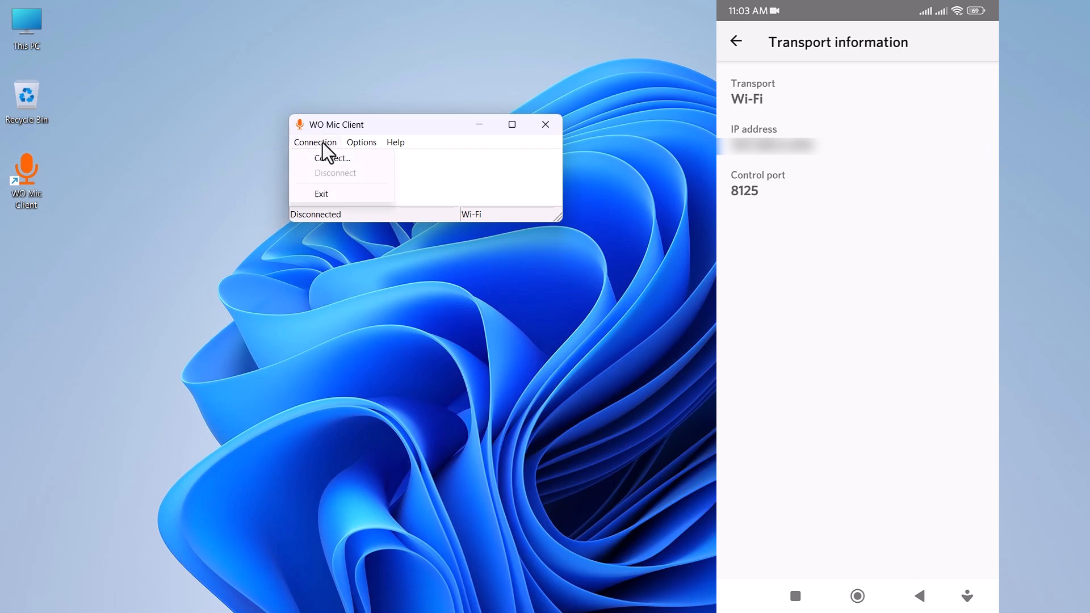
pyautogui.click(327, 159)
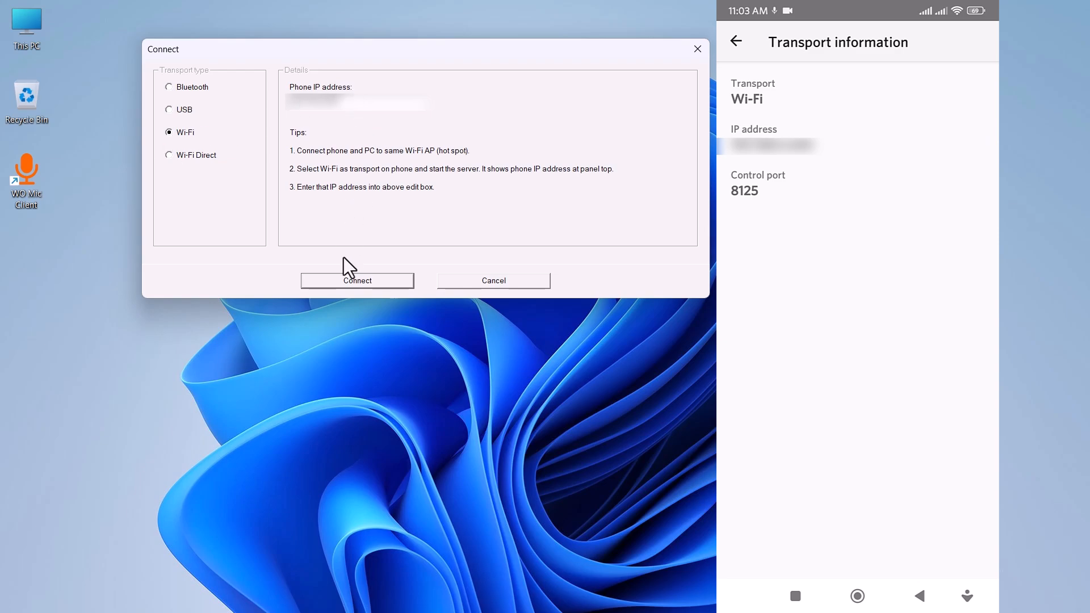
pyautogui.click(347, 278)
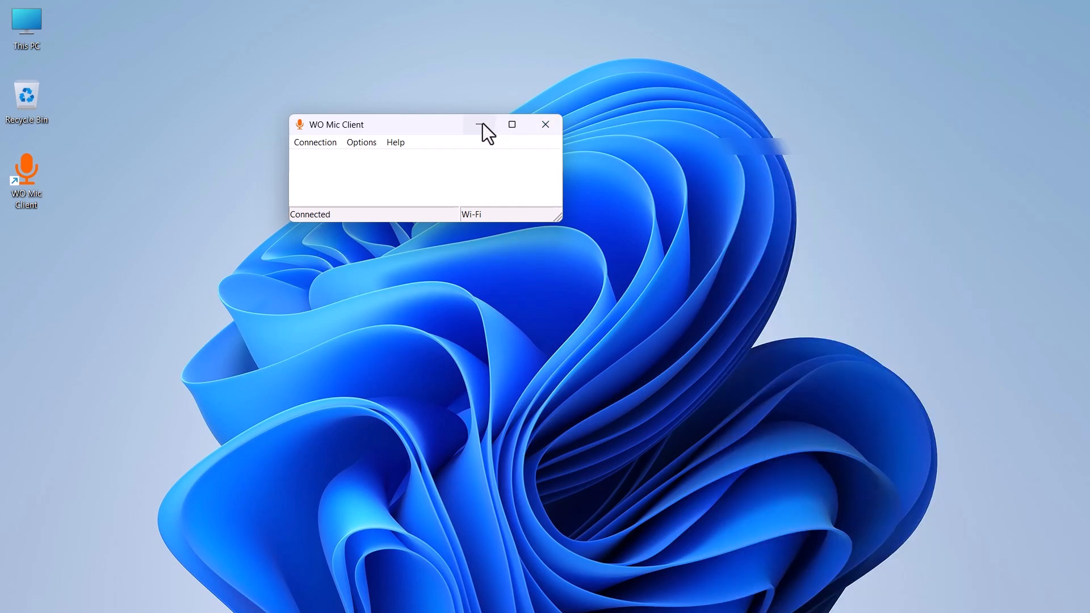
pyautogui.click(479, 124)
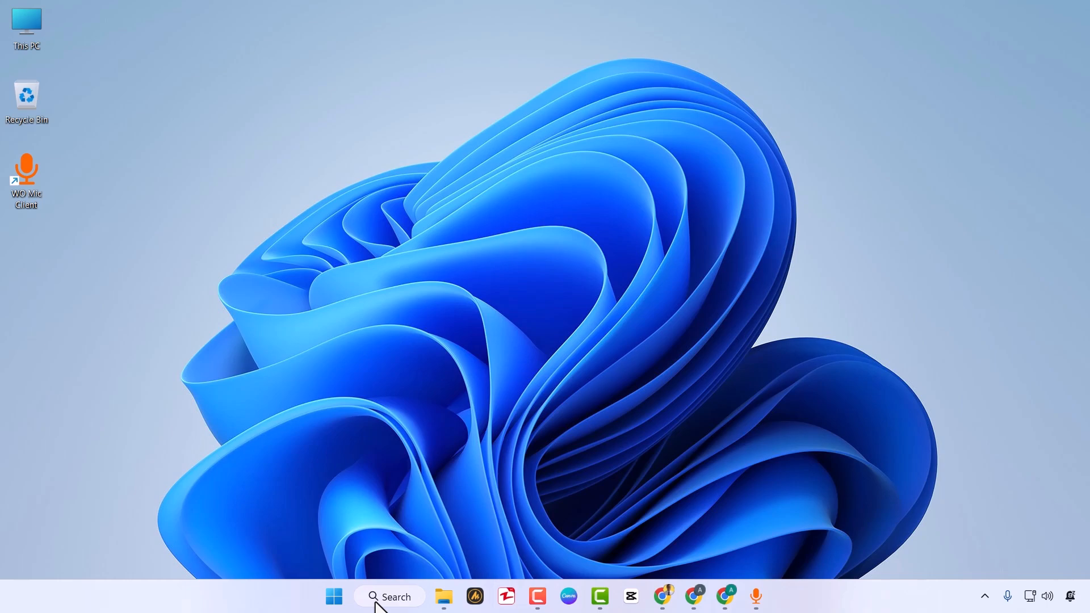
# Step: Find and launch OBS Studio (64bit) on the PC
pyautogui.click(333, 605)
pyautogui.write('obs')
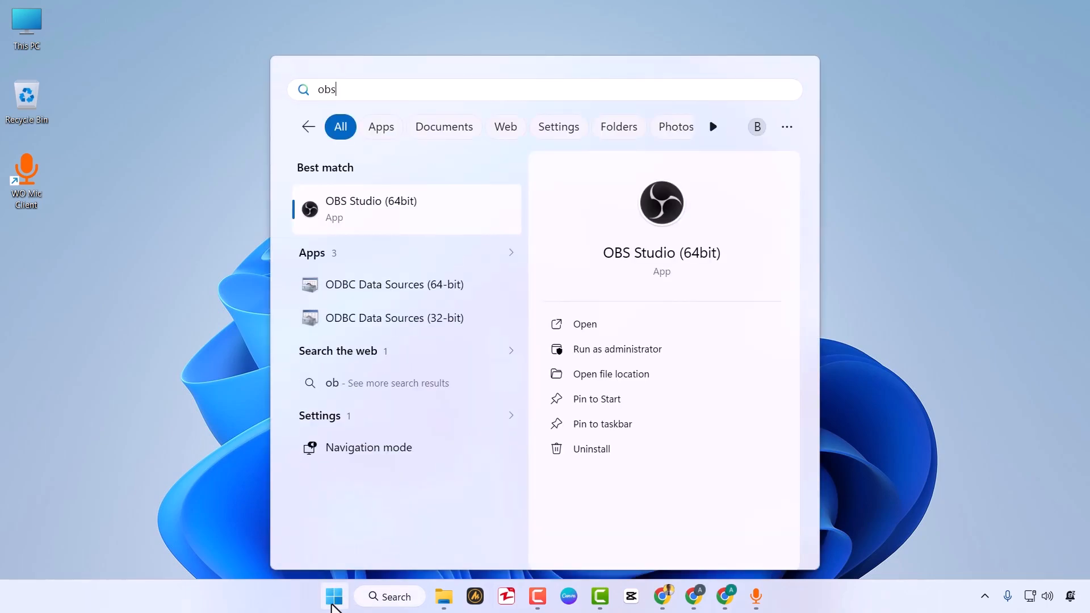
pyautogui.click(378, 219)
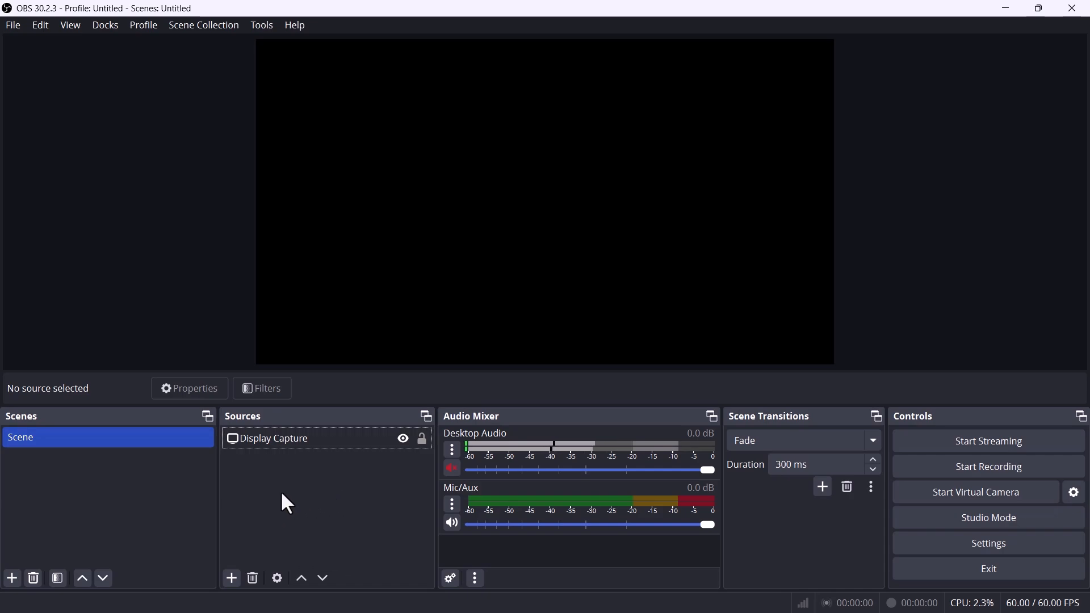
# Step: Add a new Audio Input Capture source using Microphone (WO Mic Device) as its device, and close OBS Studio
pyautogui.click(231, 578)
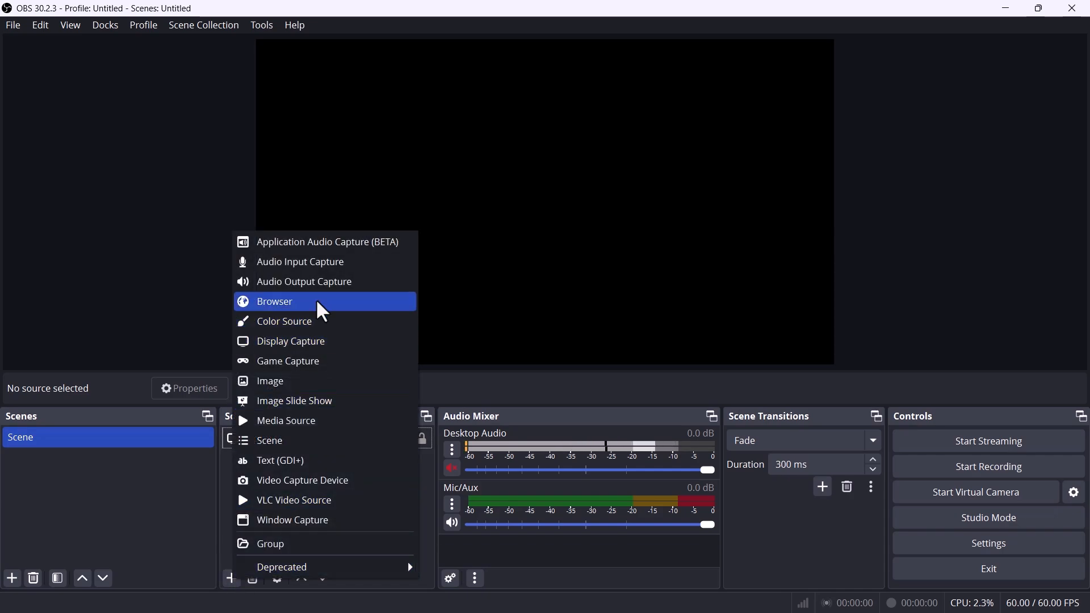
pyautogui.click(317, 263)
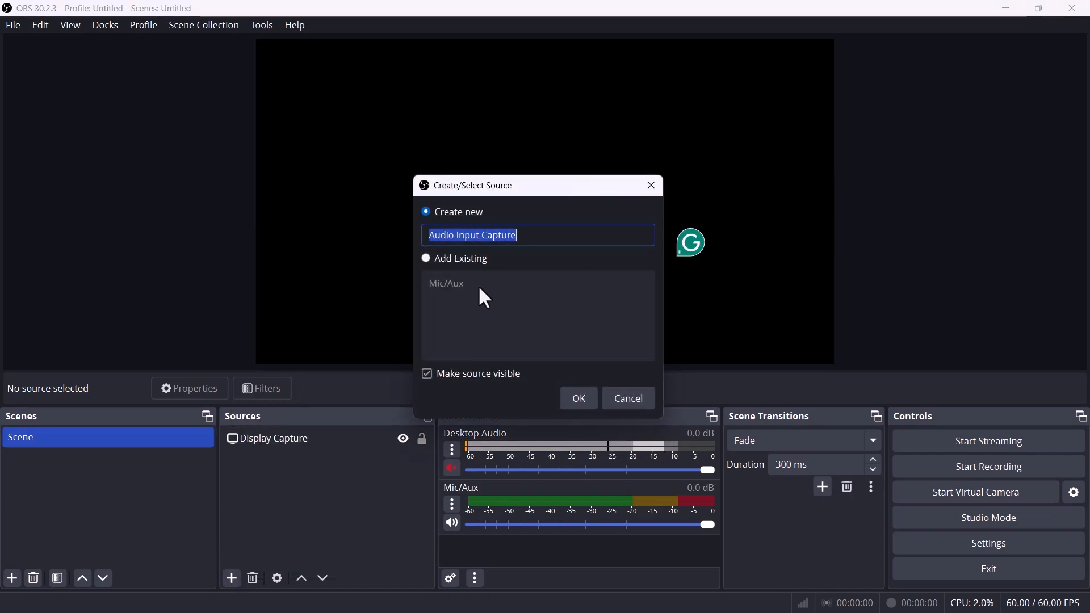
pyautogui.click(532, 234)
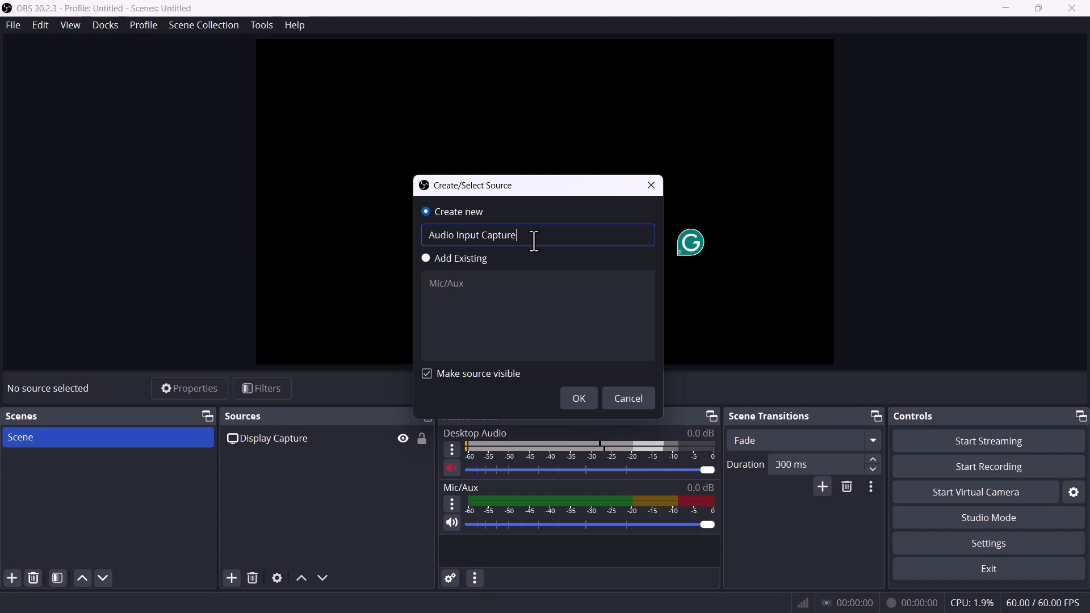
pyautogui.click(584, 402)
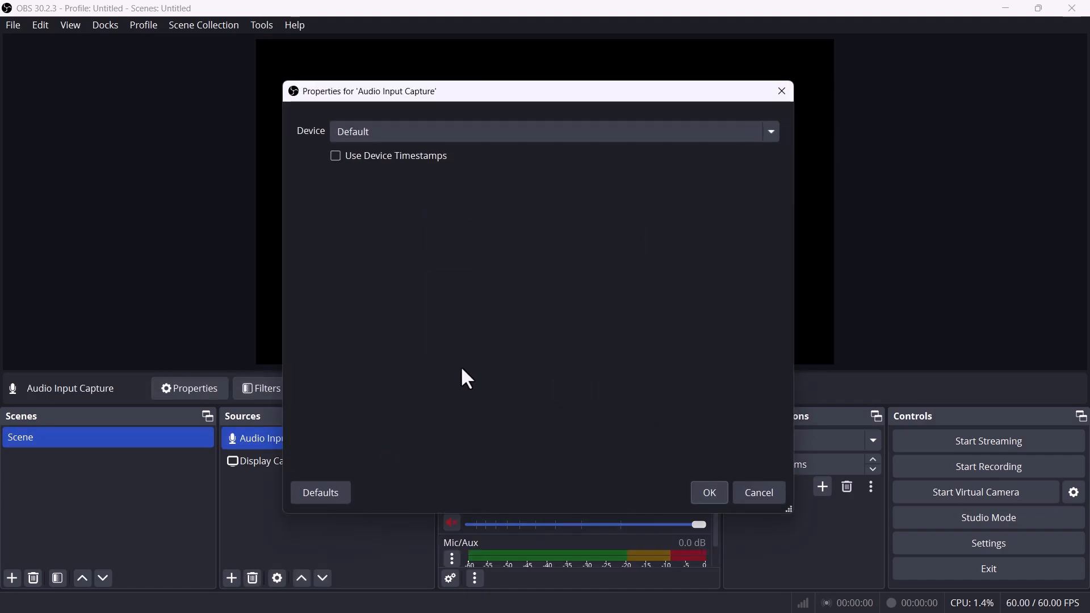
pyautogui.click(402, 132)
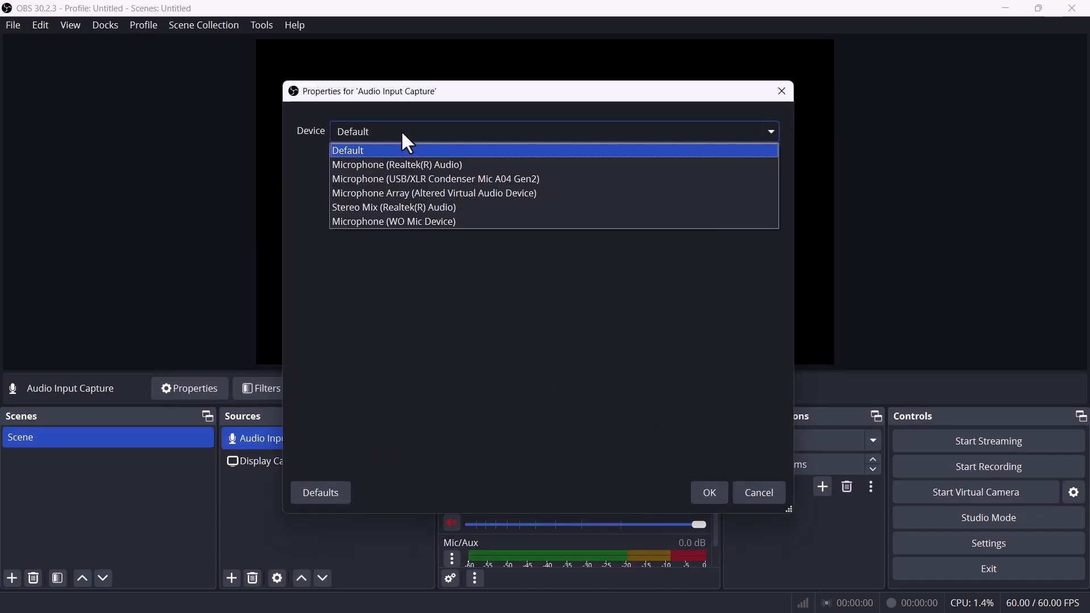
pyautogui.click(402, 222)
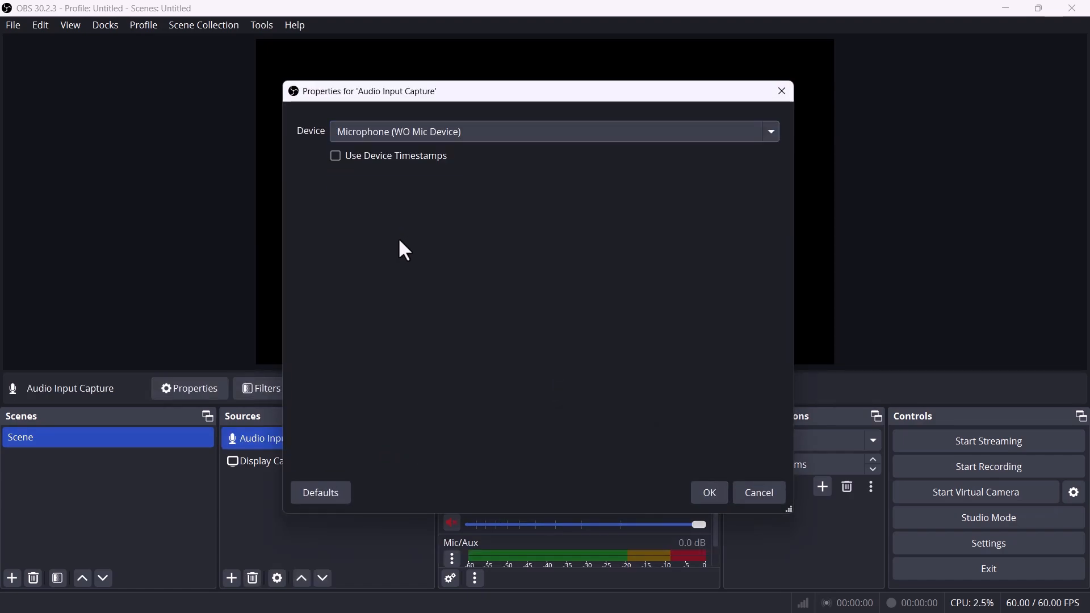
pyautogui.click(717, 492)
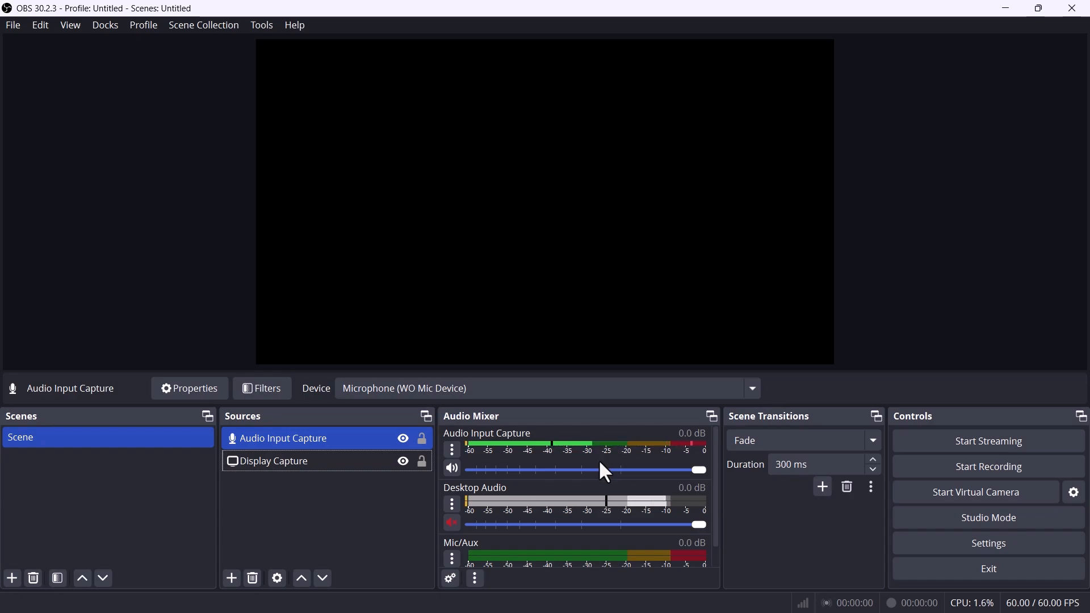
pyautogui.click(1076, 13)
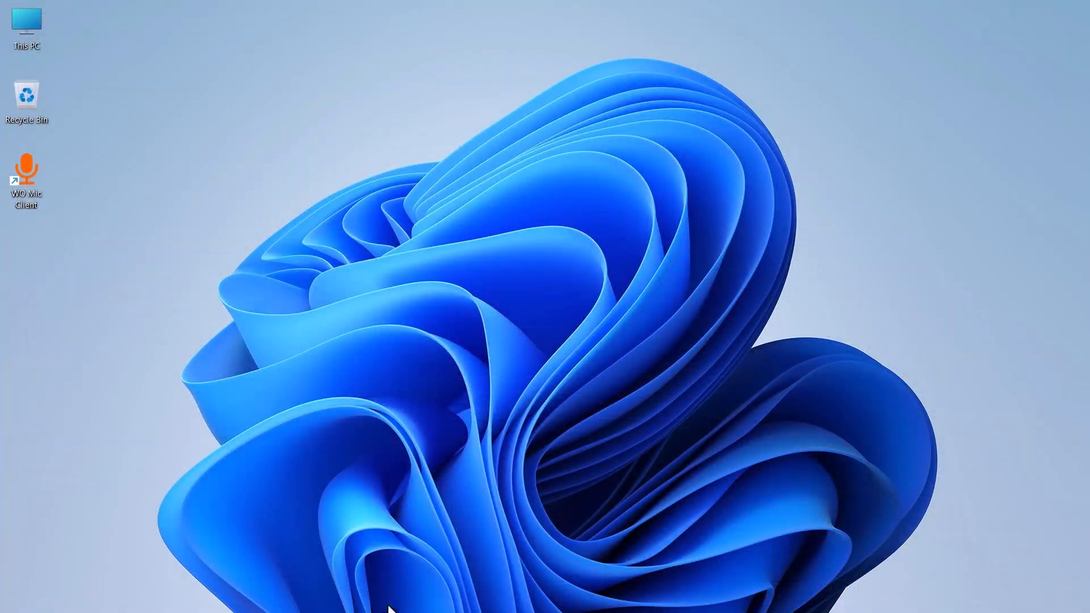